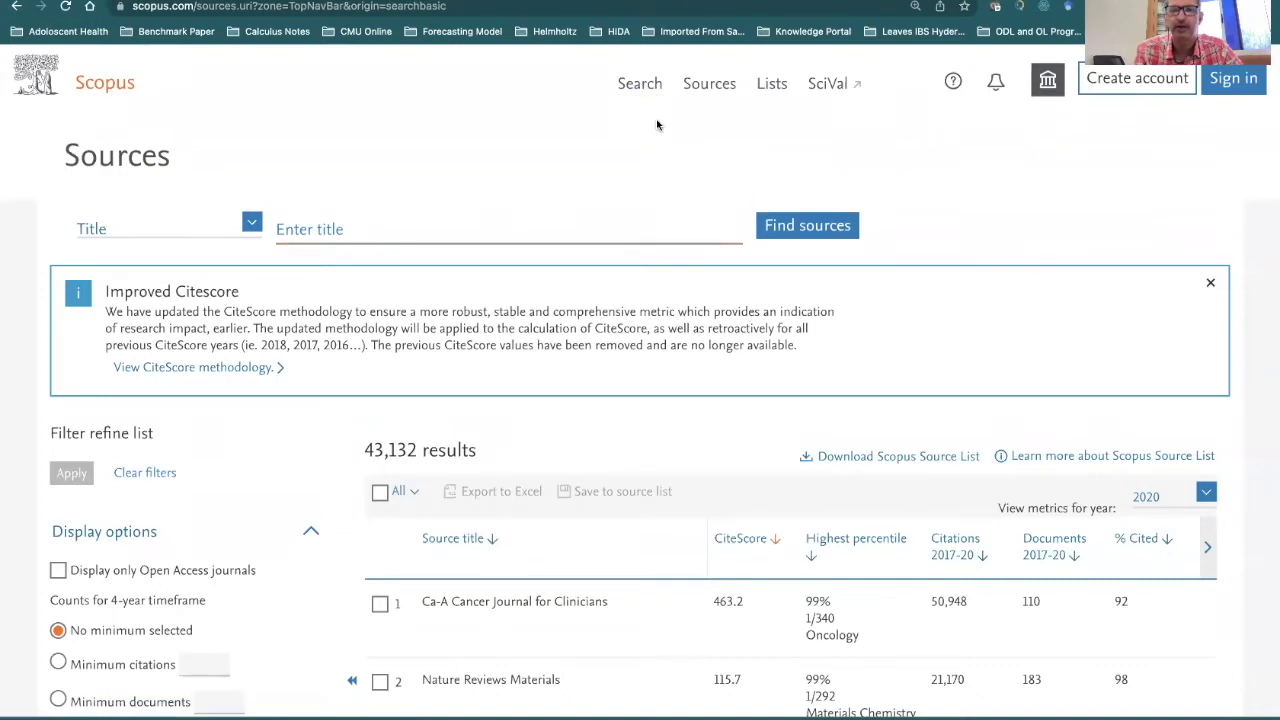
Rerun the 'corporate finance' document search to list its 8,989 results
click(642, 86)
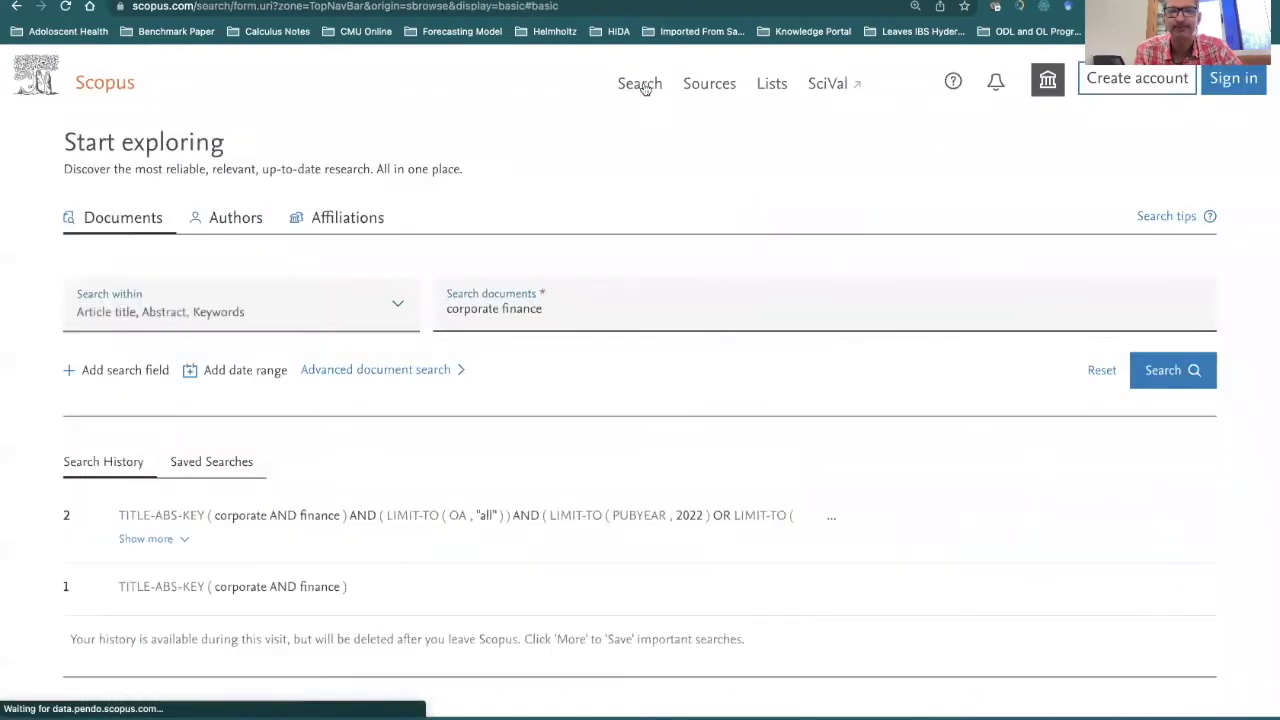
click(563, 310)
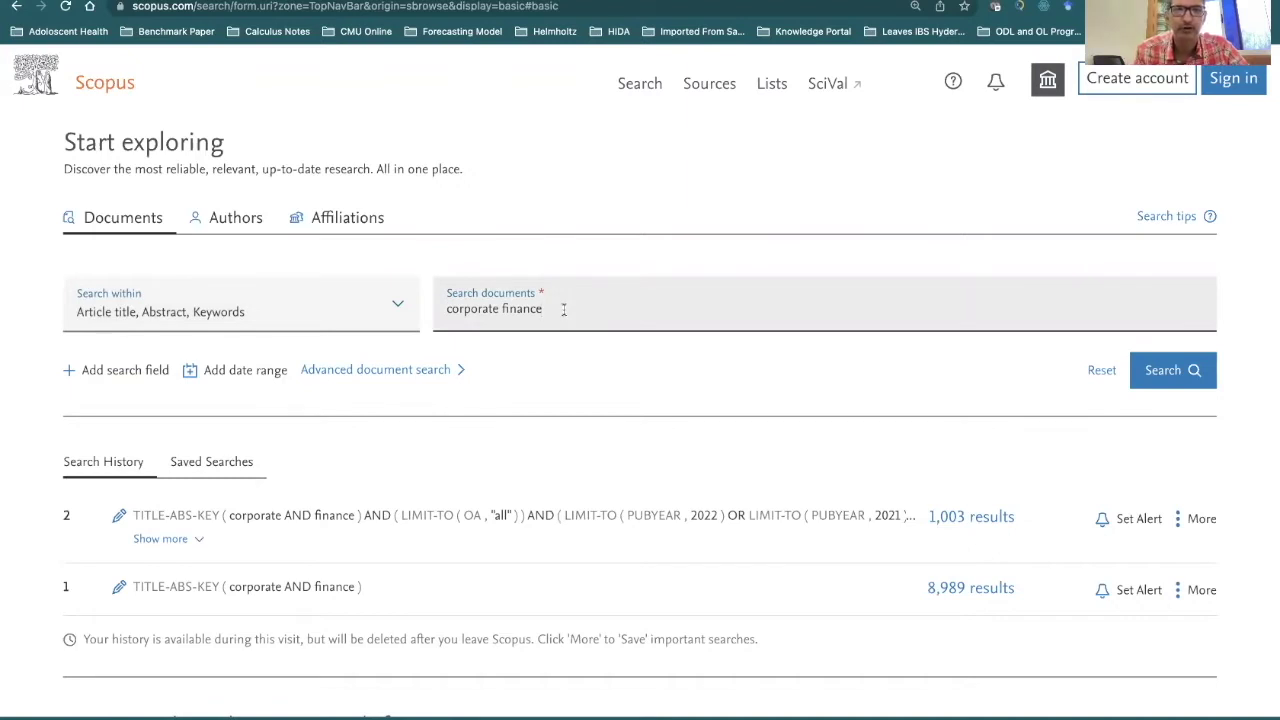
click(1167, 378)
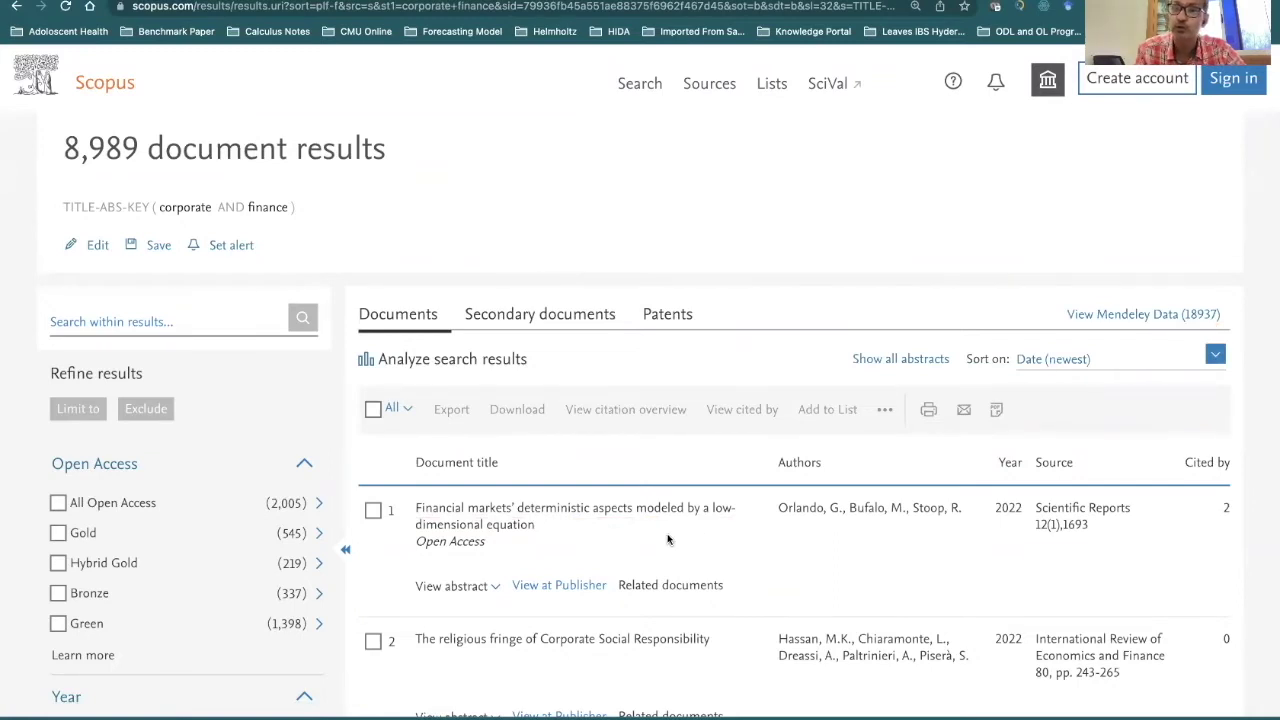
Limit results to All Open Access papers from years 2018 through 2022
scroll(156, 440, down, 1)
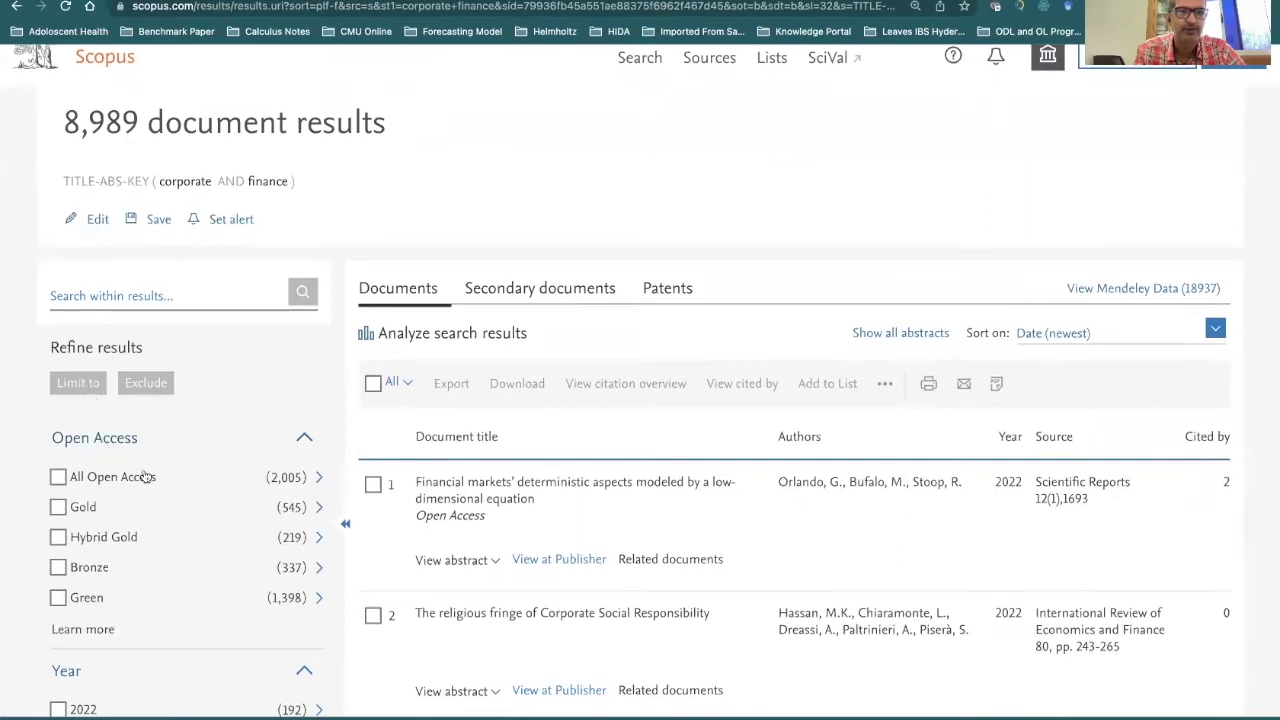
click(58, 478)
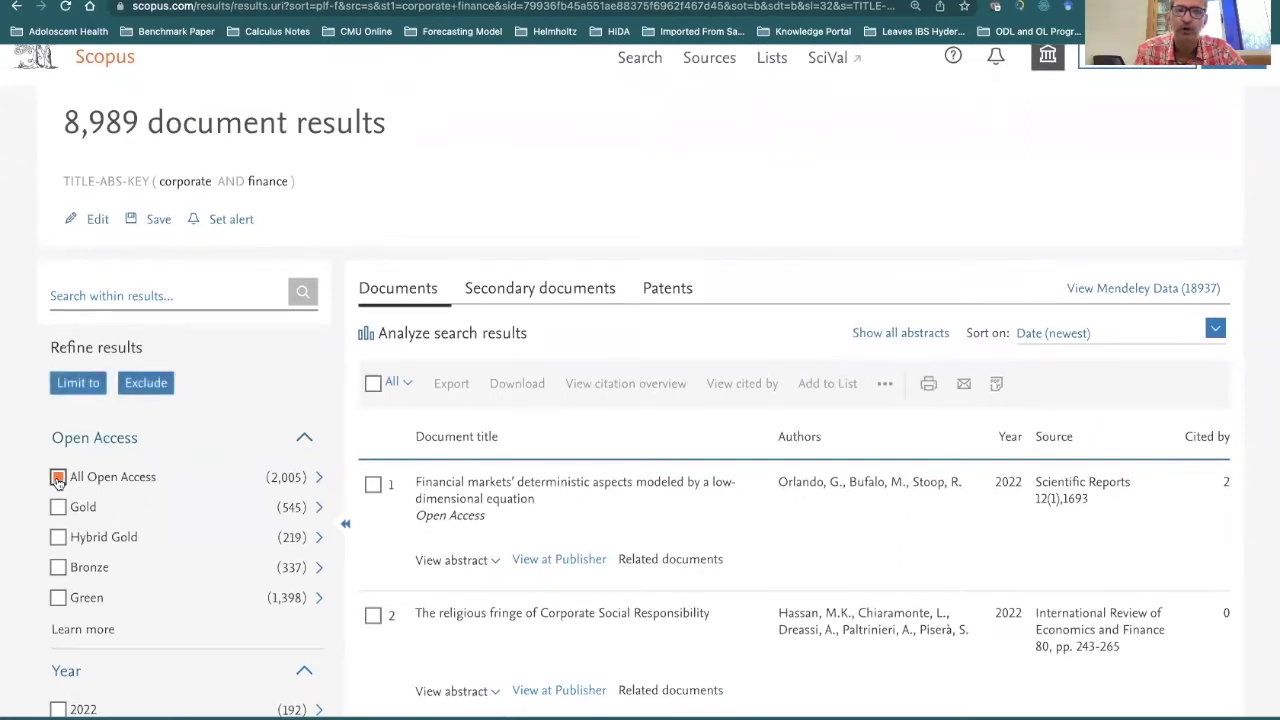
scroll(190, 516, down, 2)
scroll(190, 516, down, 3)
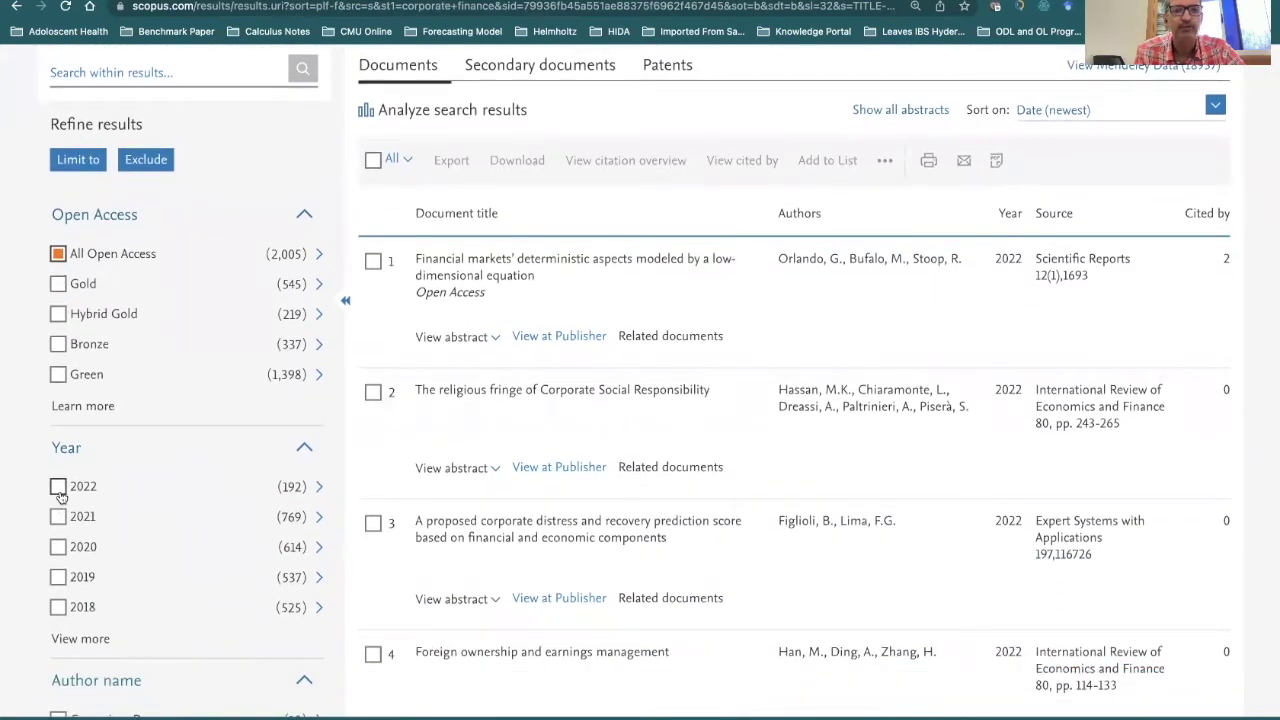
click(58, 486)
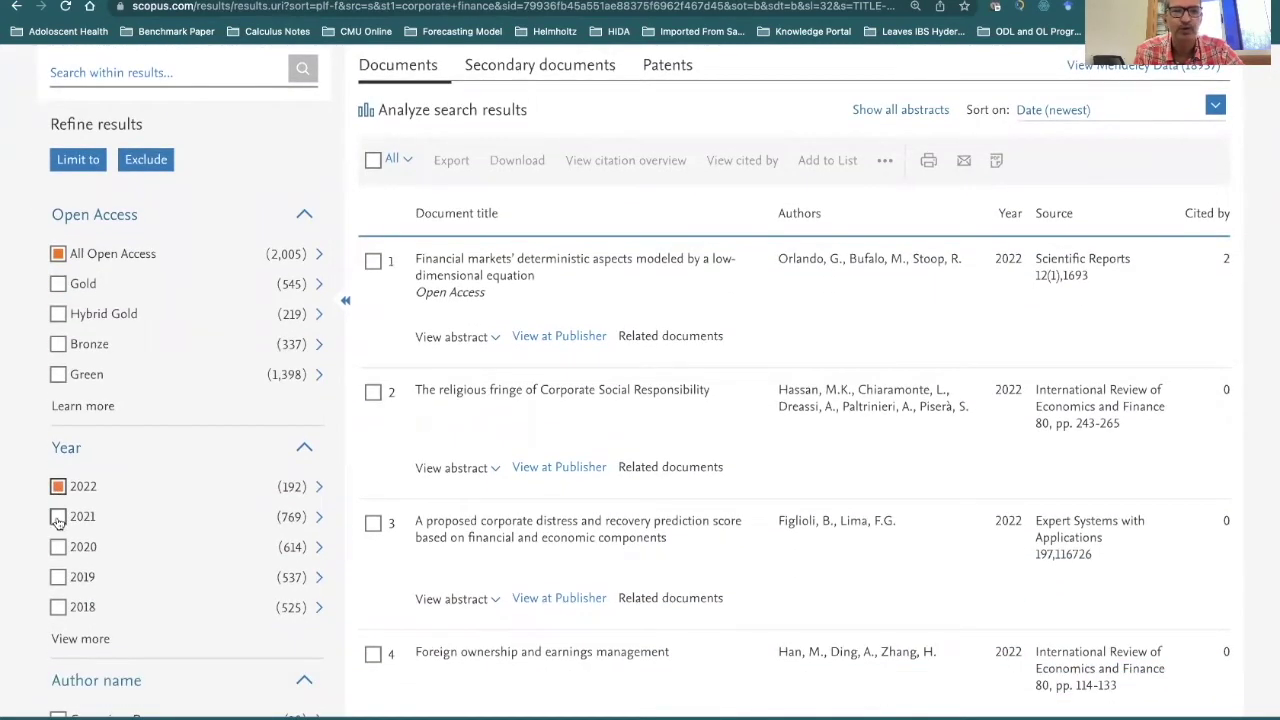
click(58, 517)
click(58, 547)
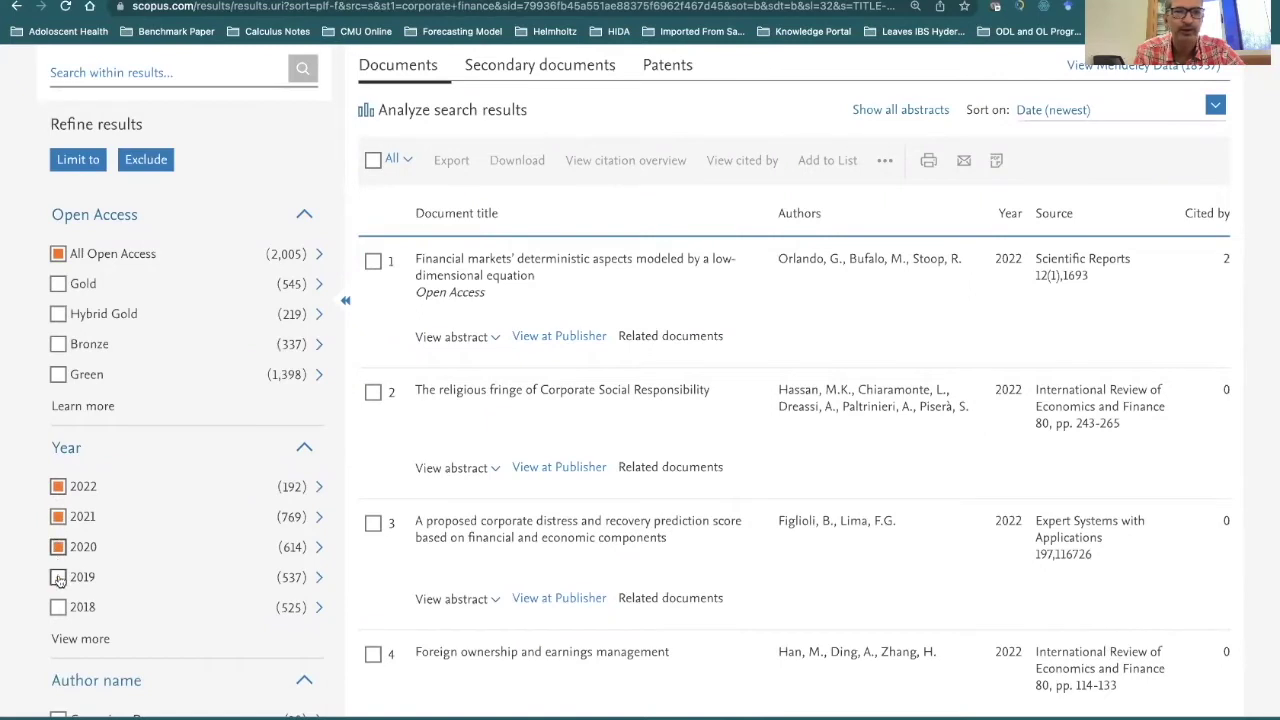
click(58, 577)
click(58, 608)
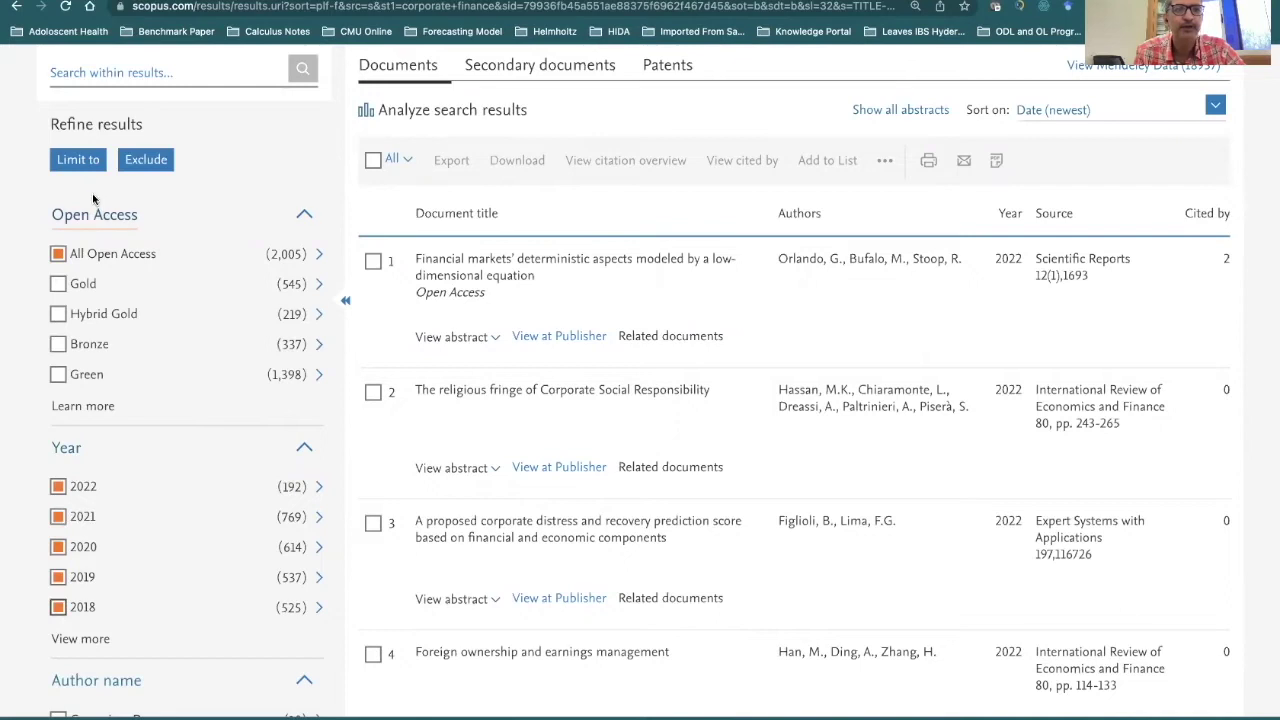
click(78, 162)
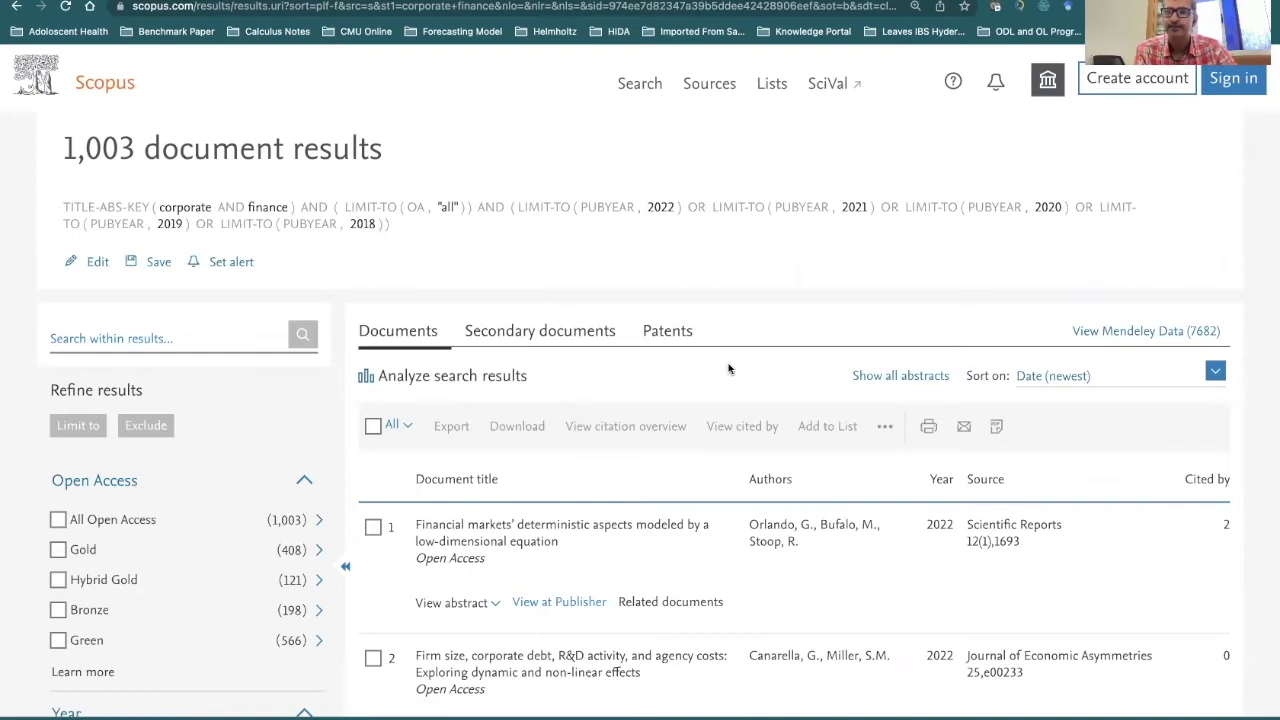
Select all 1,003 filtered documents and bring up their export settings
scroll(728, 369, down, 2)
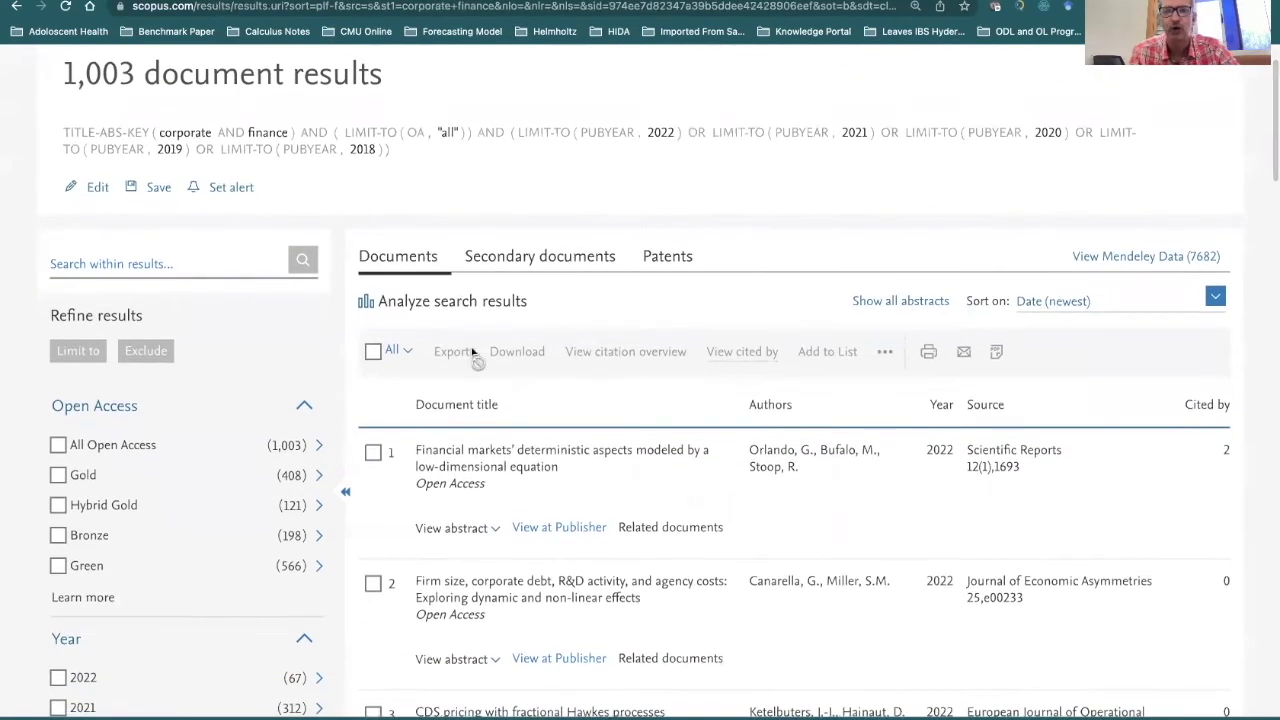
click(373, 352)
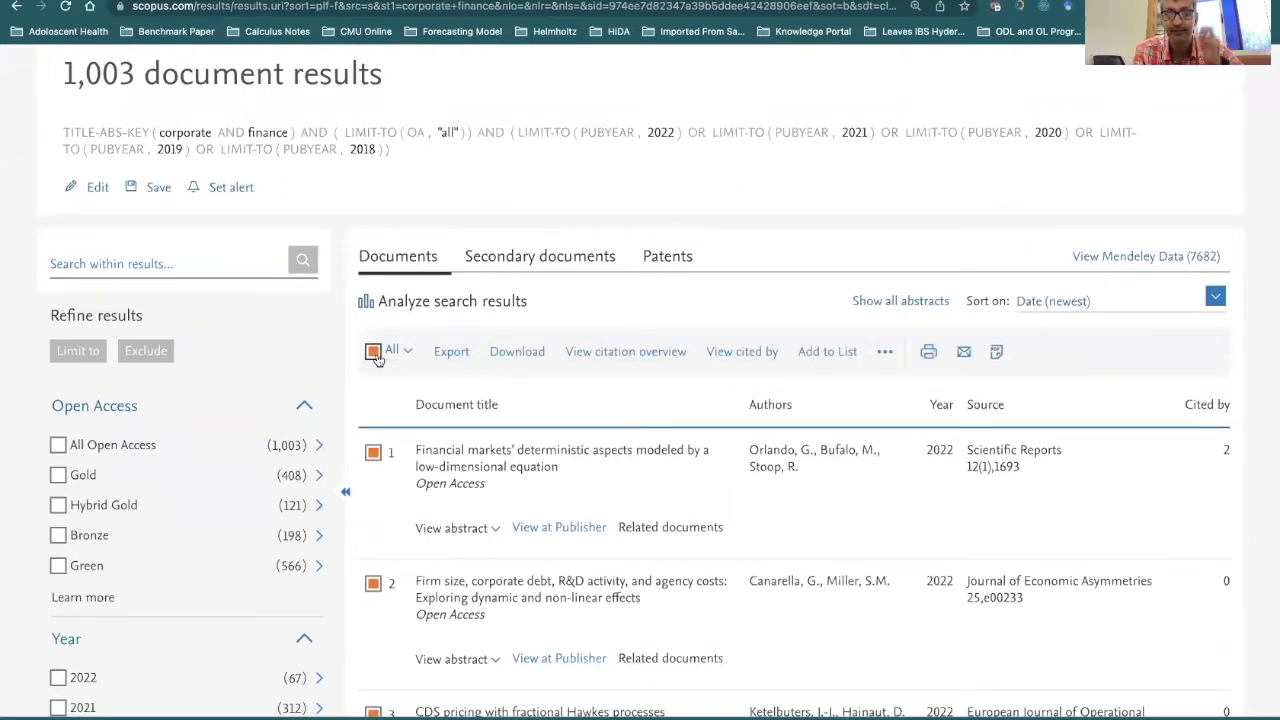
click(451, 354)
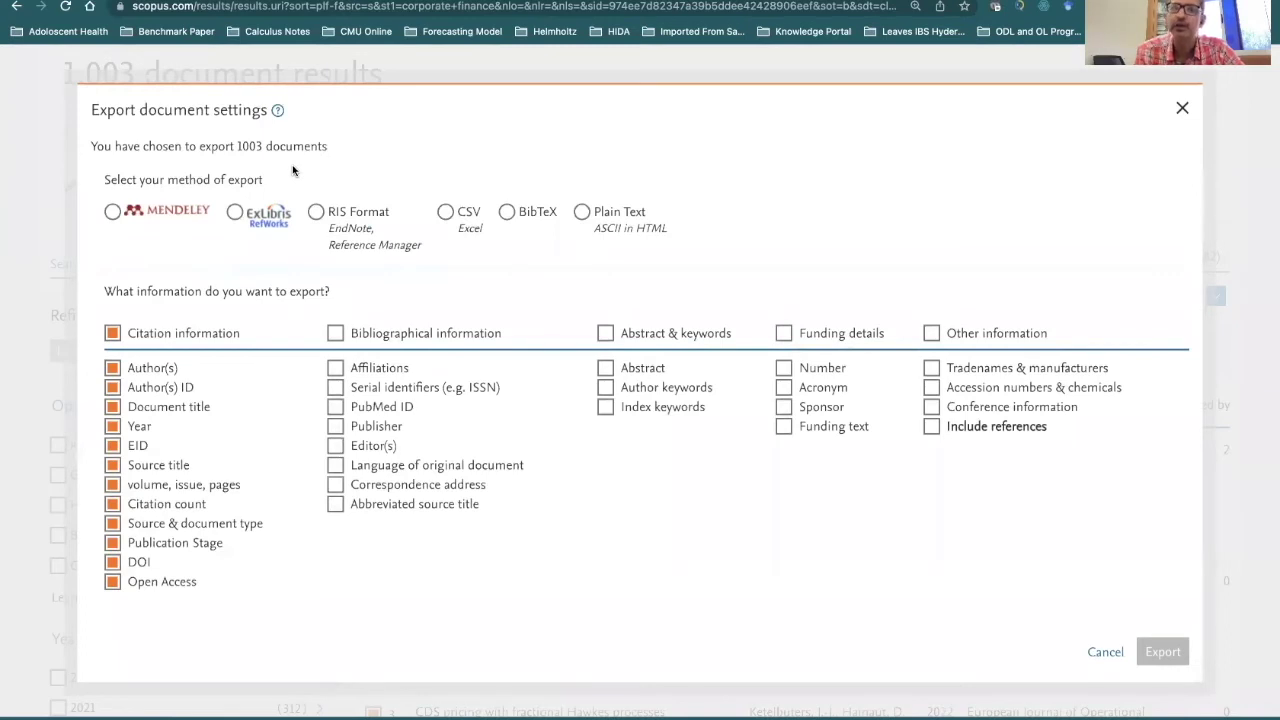
Export as CSV with bibliographical, abstract & keywords, funding and other information fields
click(446, 214)
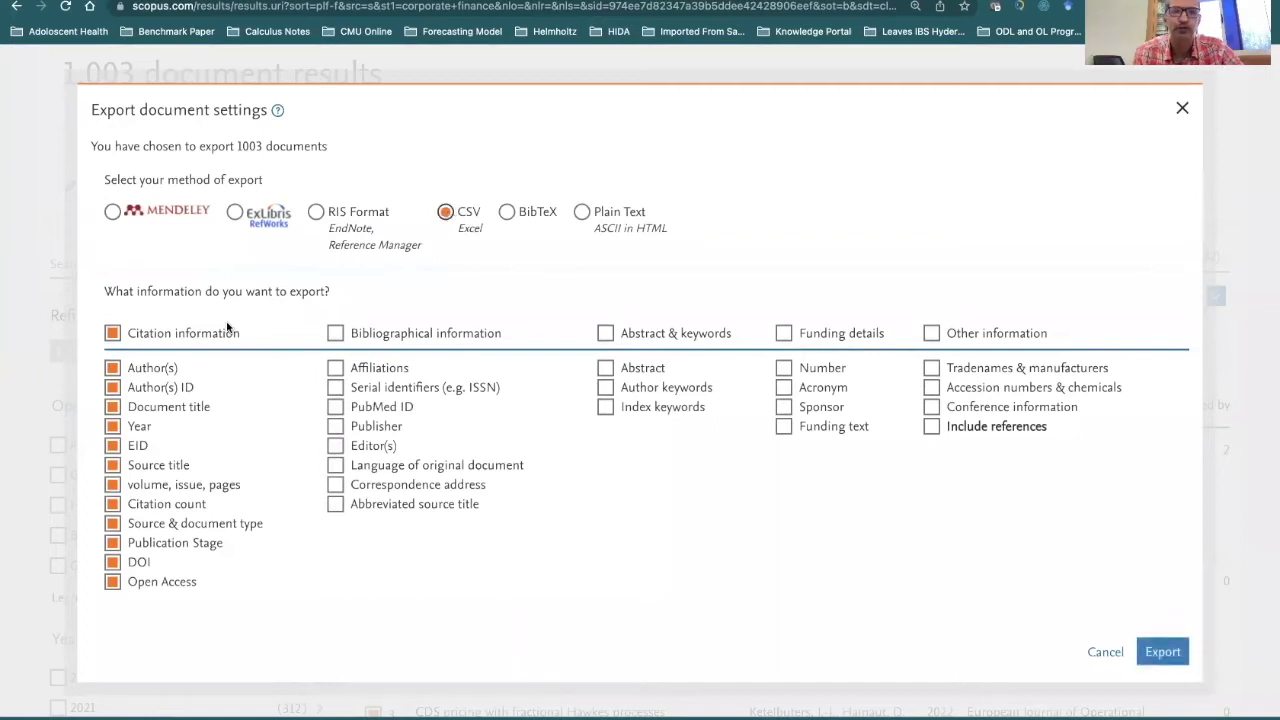
click(336, 334)
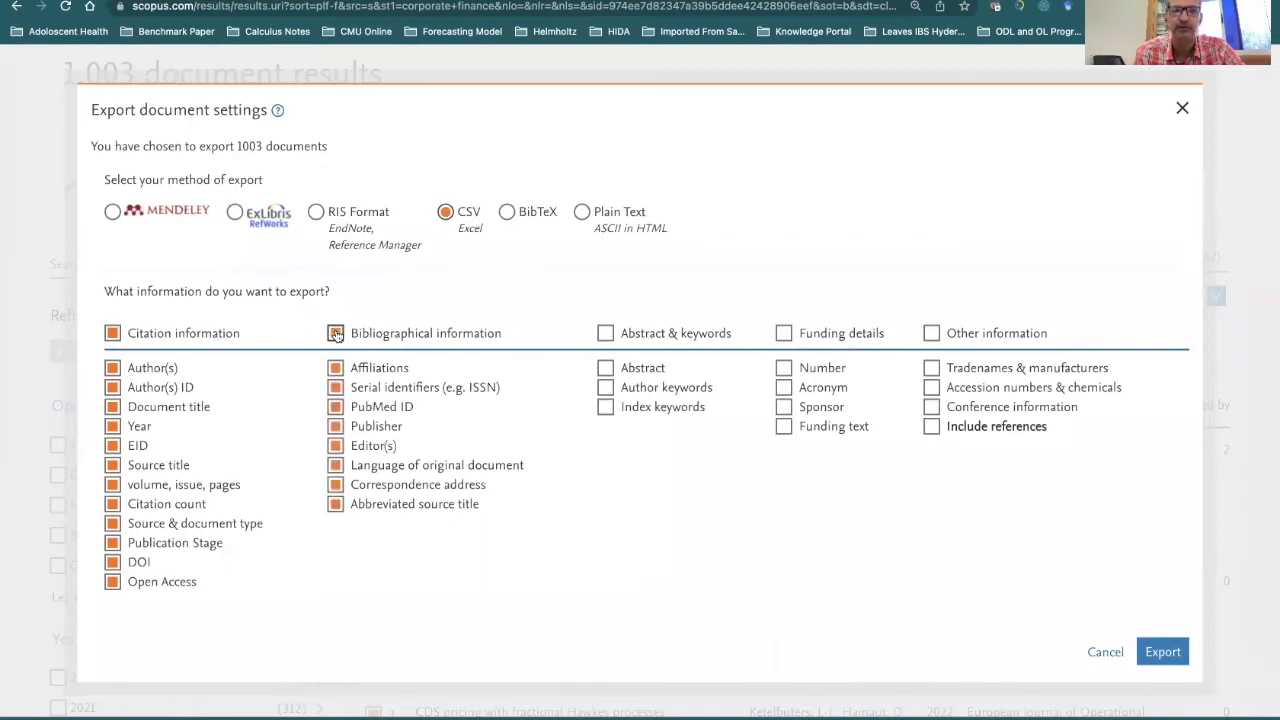
click(605, 335)
click(786, 334)
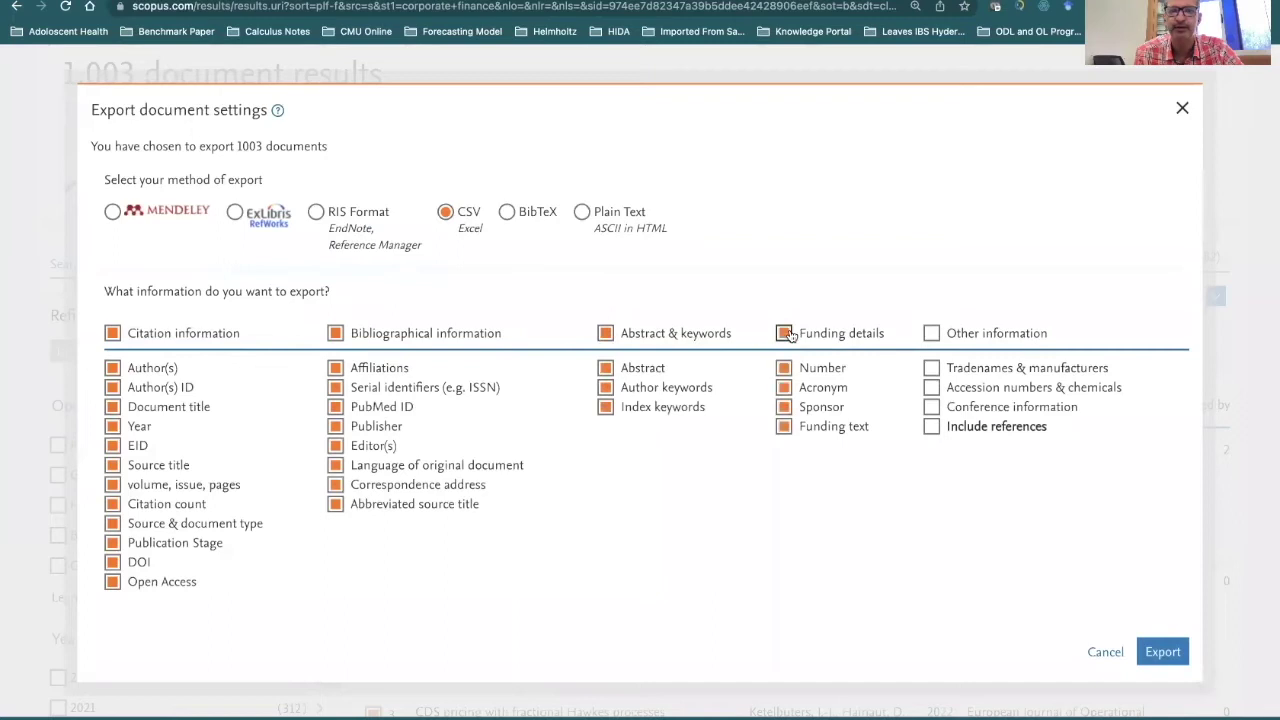
click(931, 334)
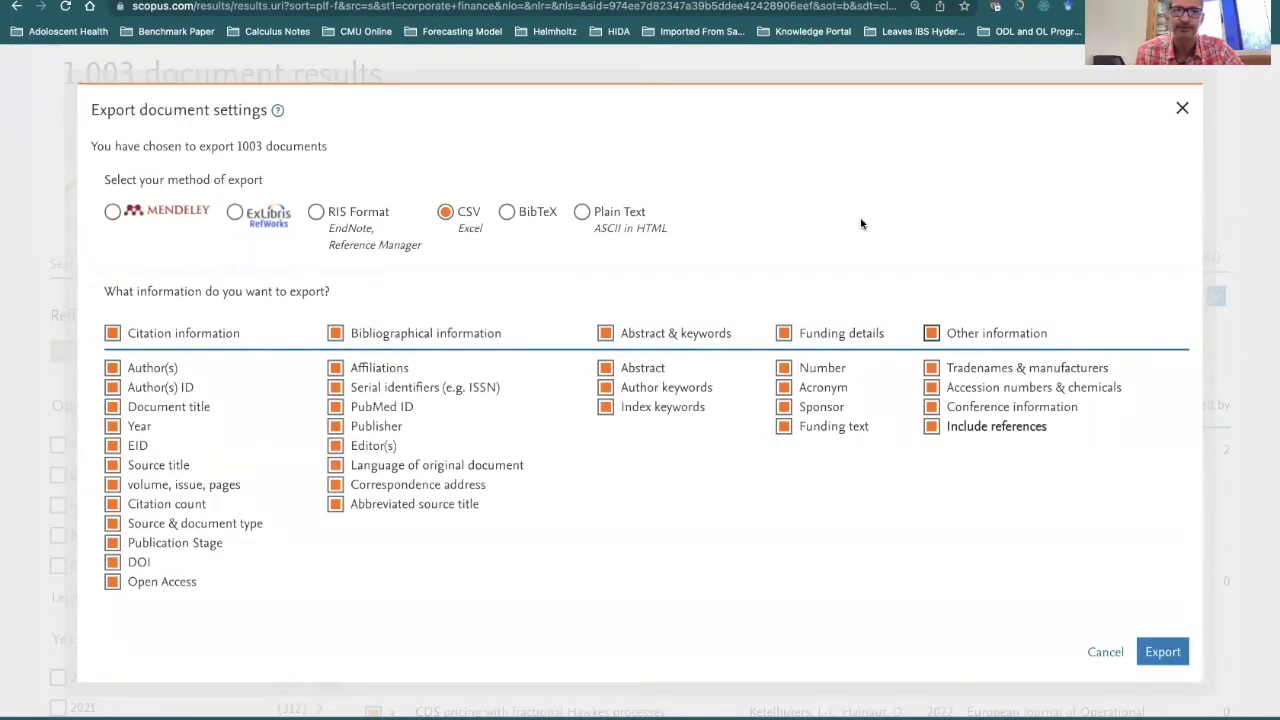
click(1174, 660)
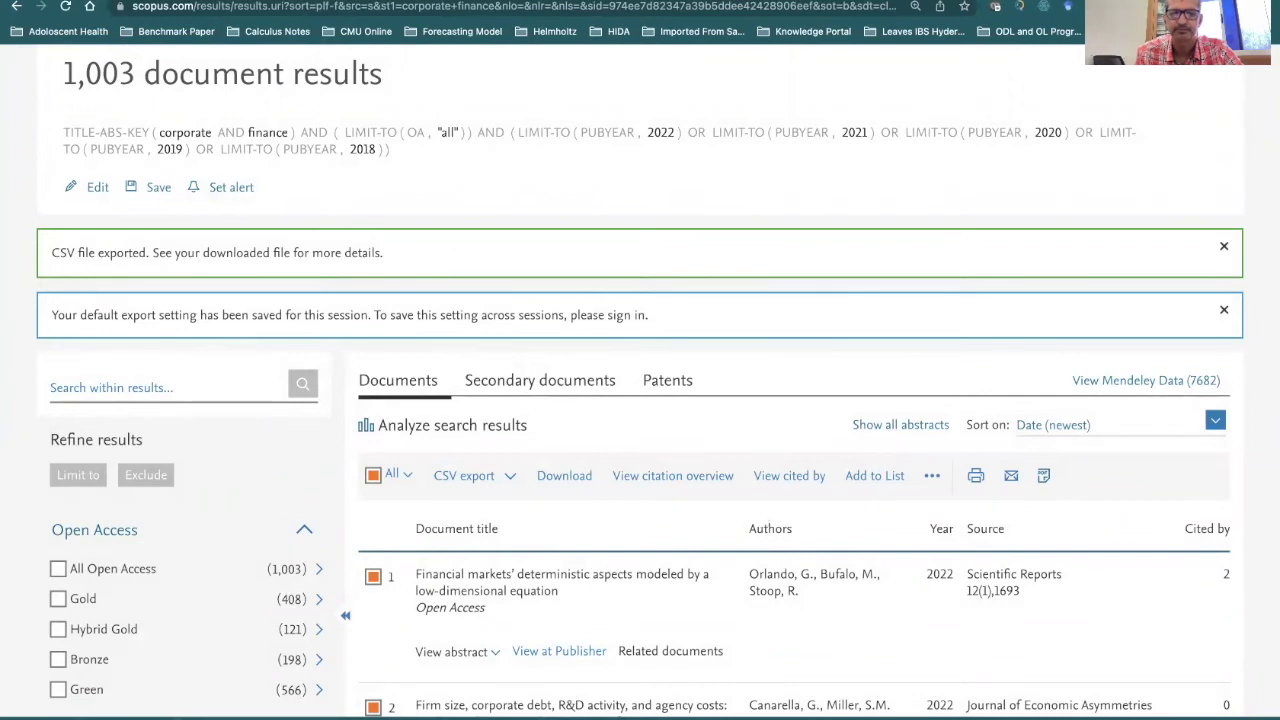
Check the finished download, then switch to Finder's Downloads folder showing scopus (1).csv
right_click(167, 650)
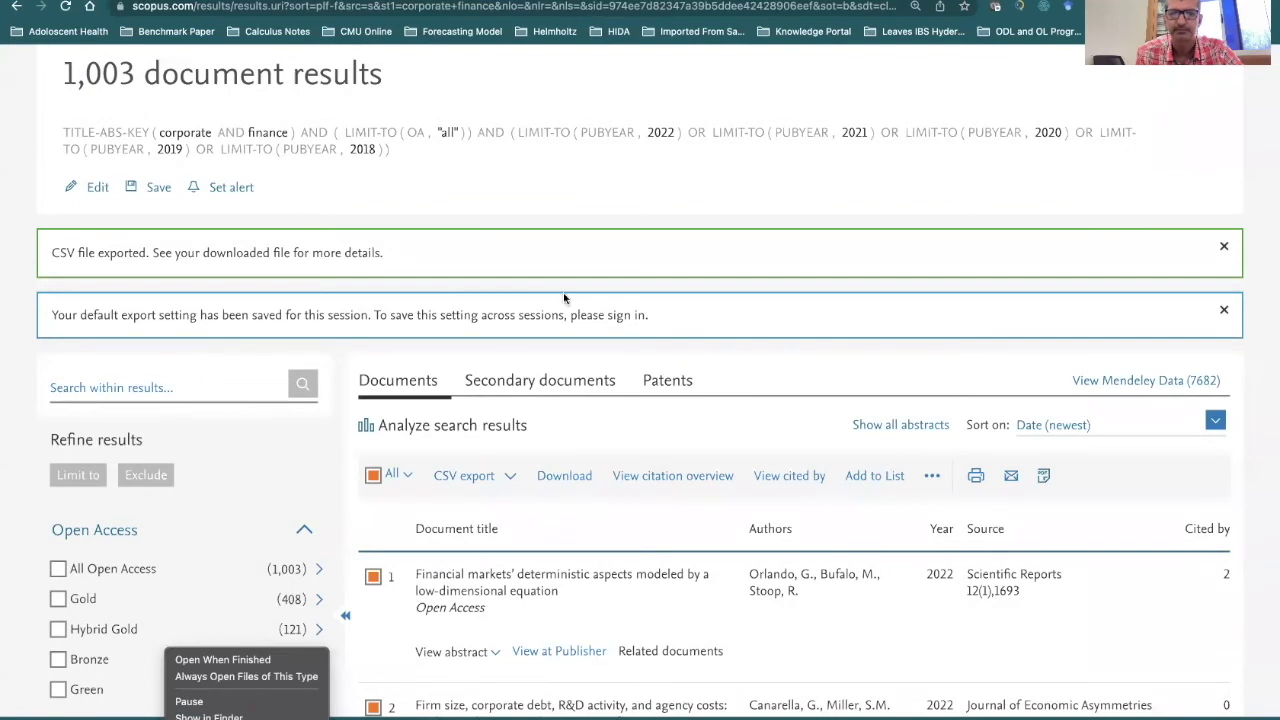
click(620, 183)
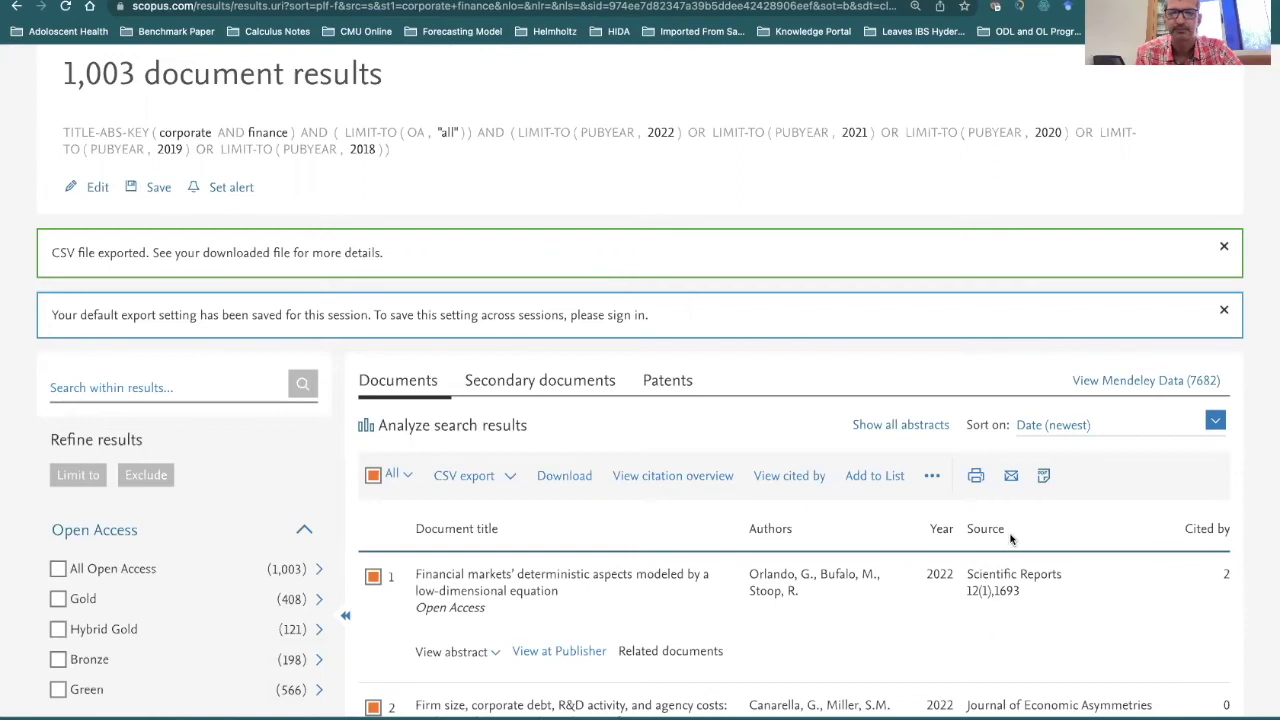
key(super+Tab)
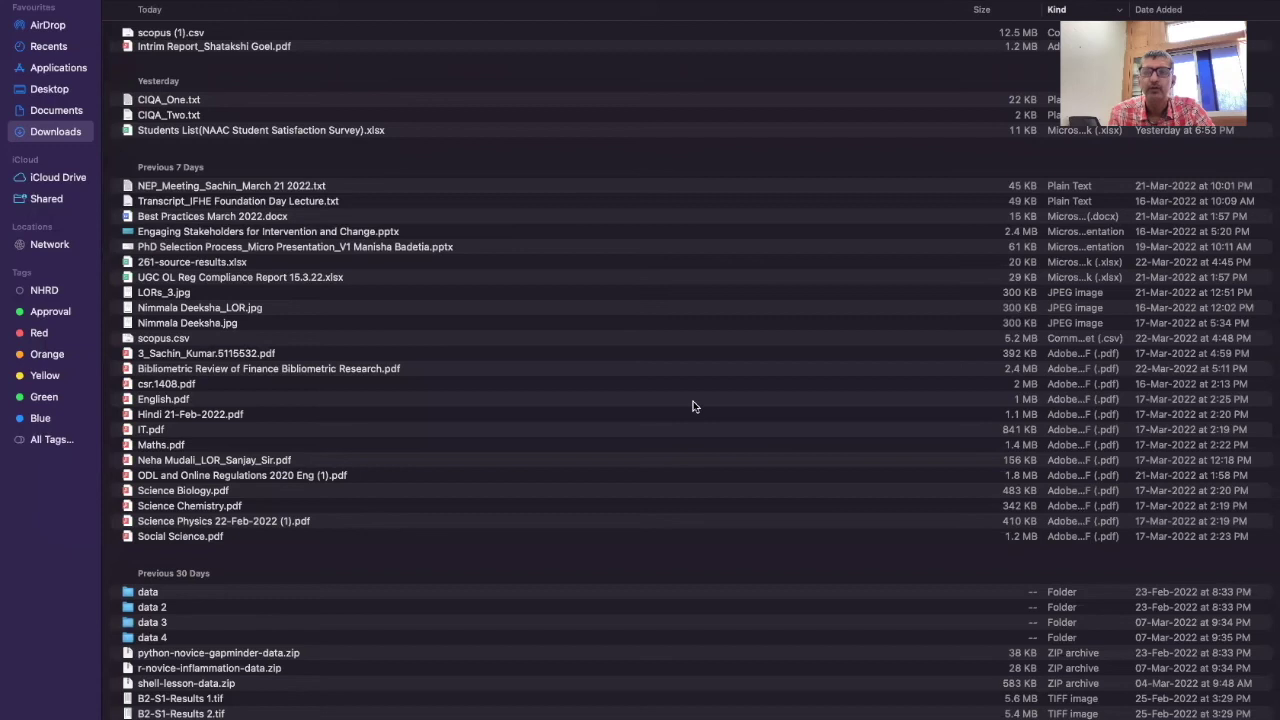
Open scopus (1).csv from Downloads in Microsoft Excel via Open With
click(165, 35)
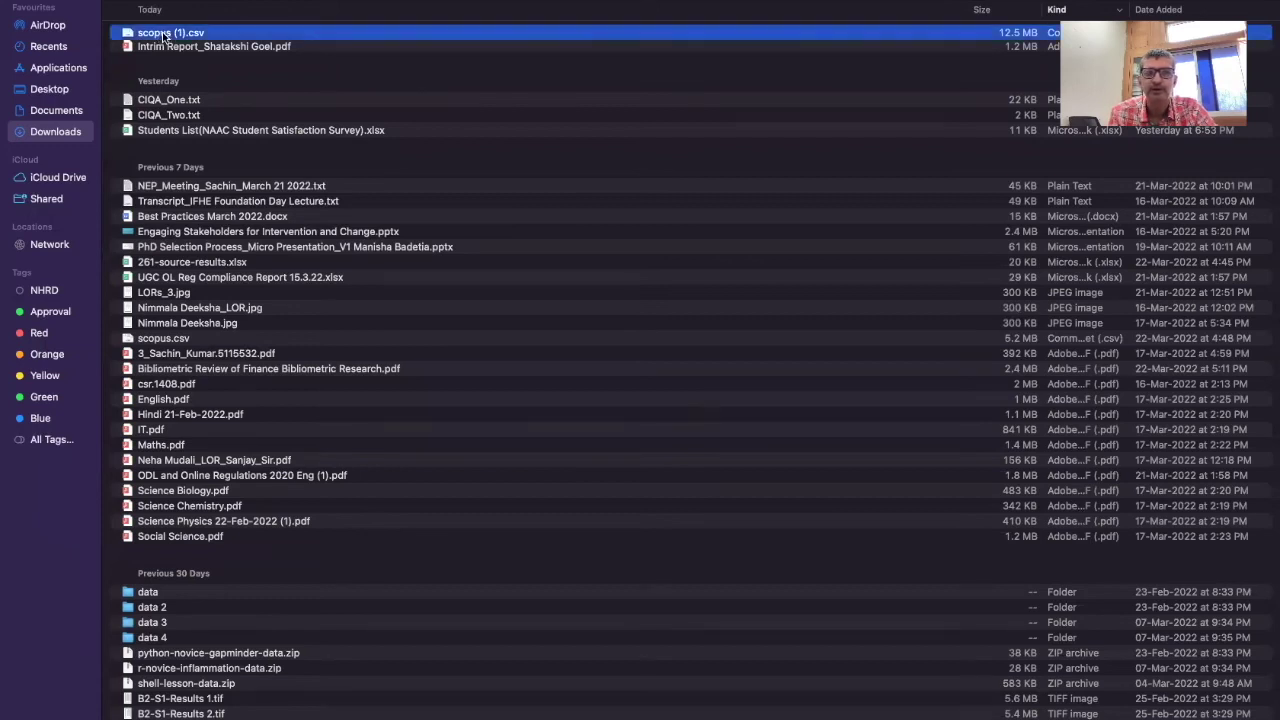
right_click(221, 35)
mouse_move(257, 57)
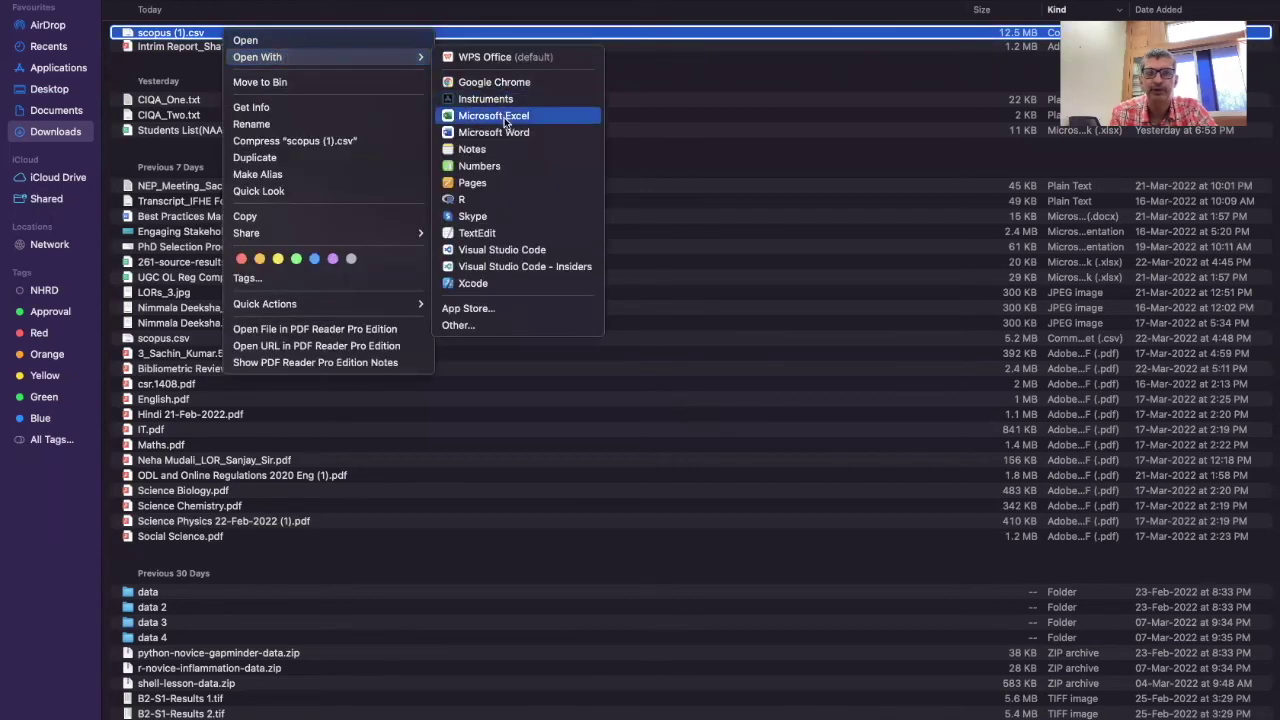
click(504, 117)
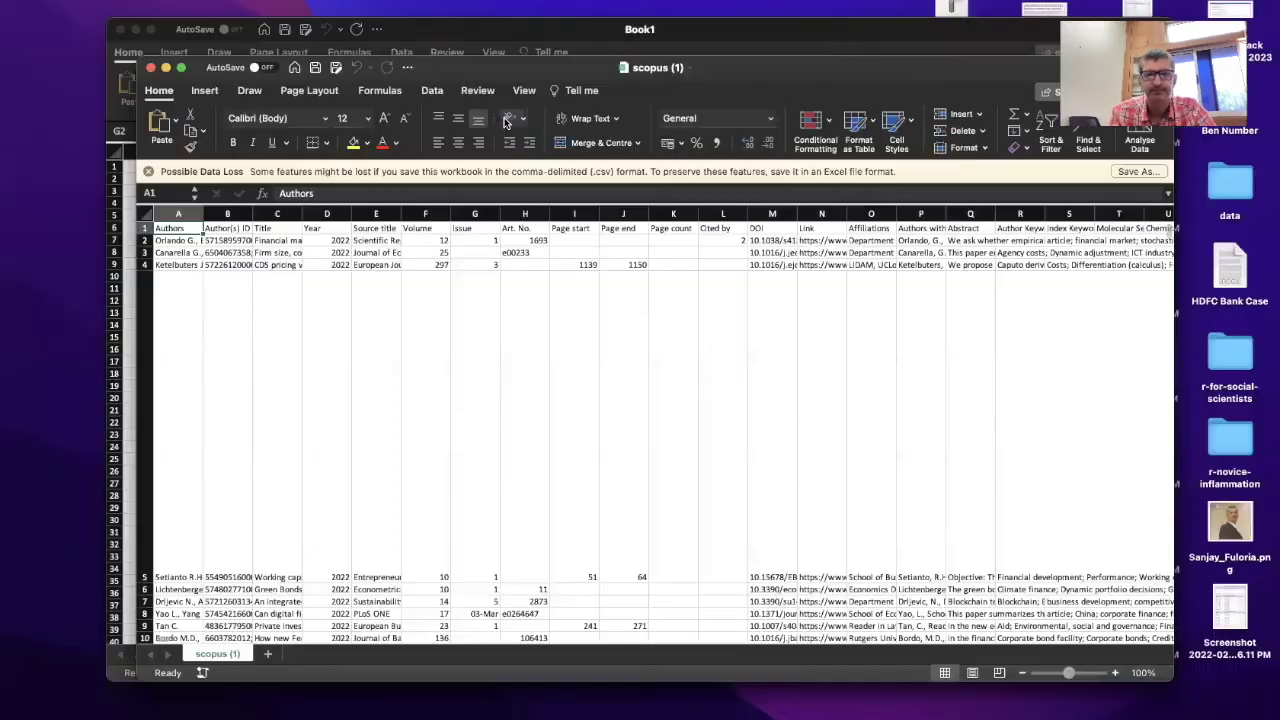
Maximize the scopus (1) window and scroll through the exported records
click(182, 67)
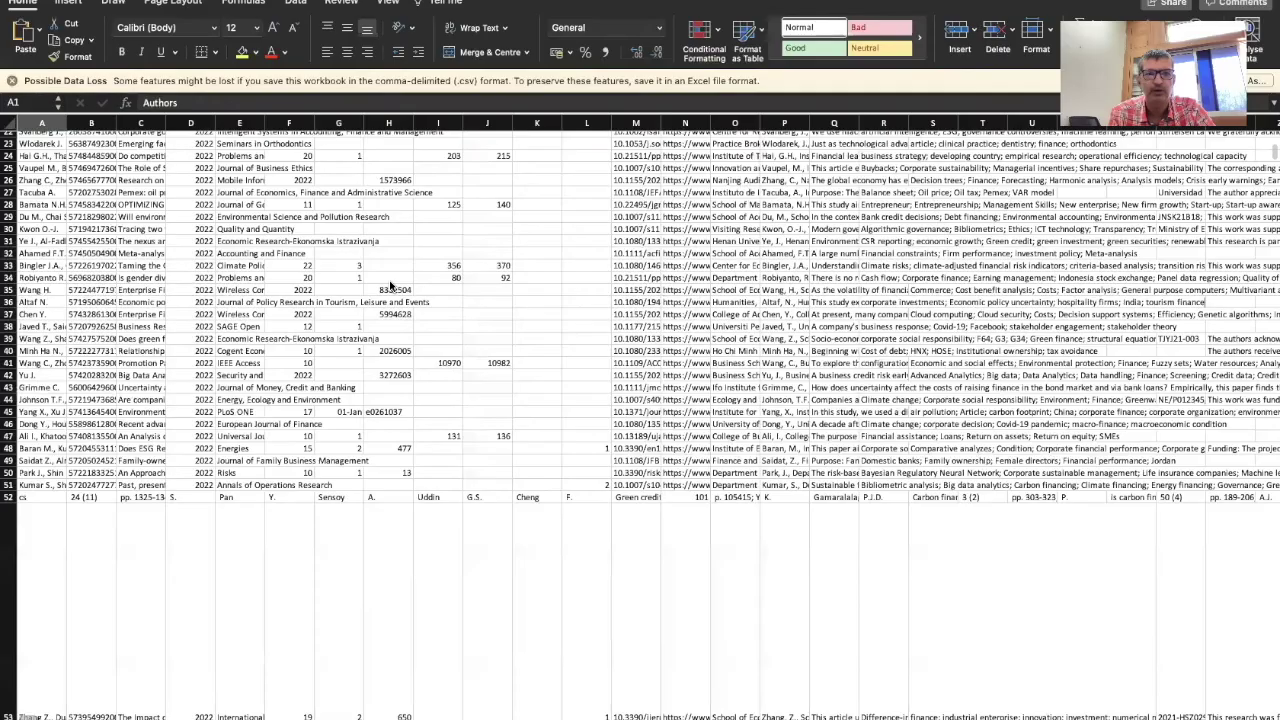
scroll(390, 287, down, 15)
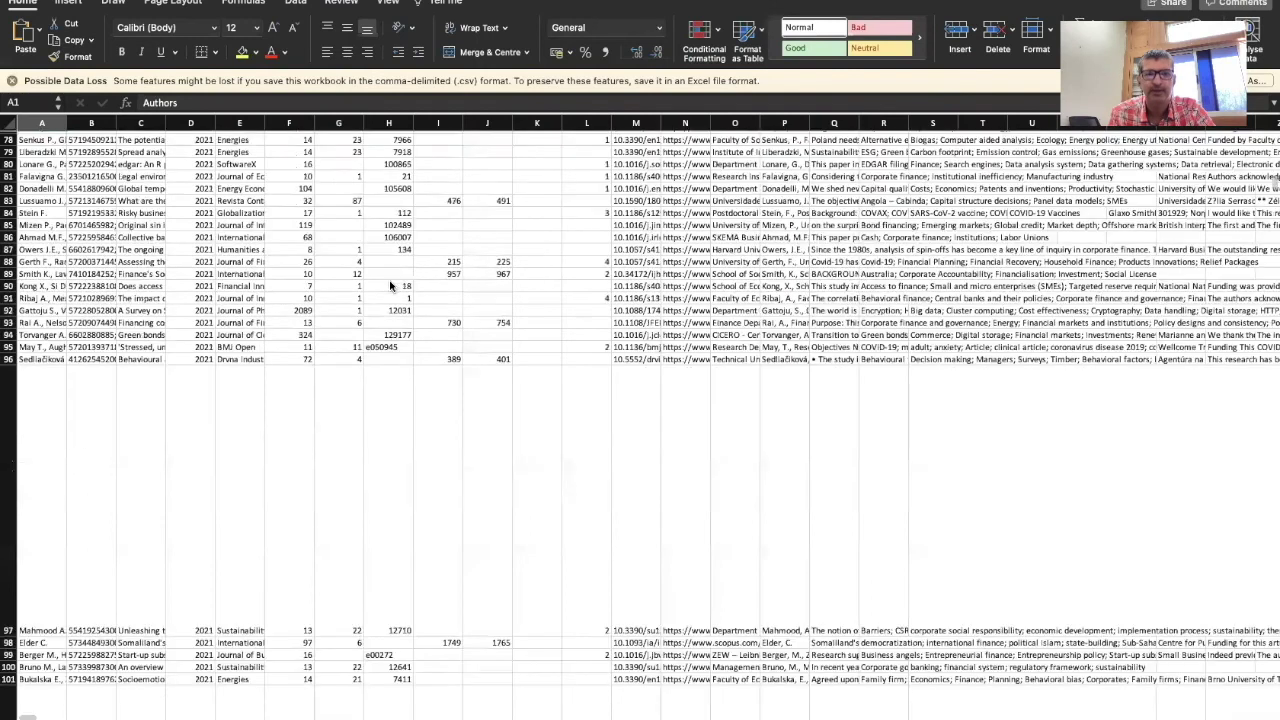
scroll(390, 287, up, 20)
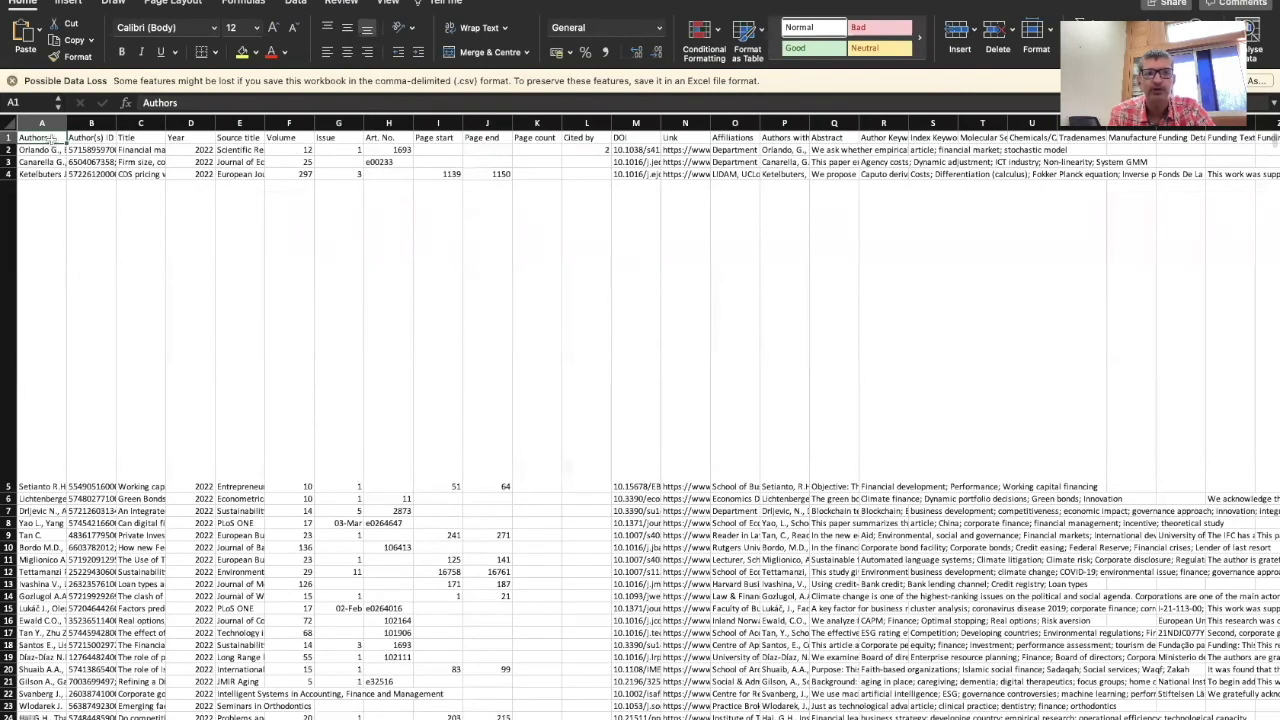